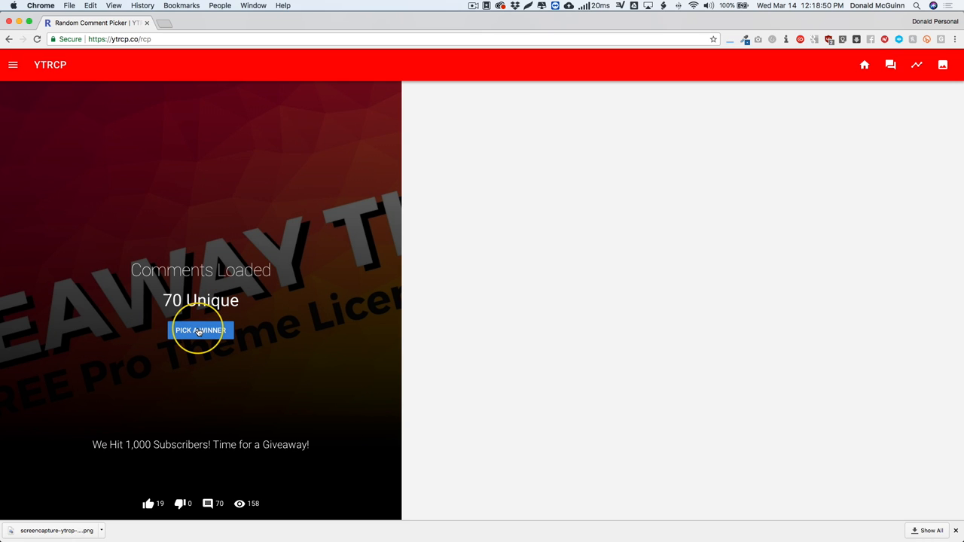
Draw a random giveaway winner from the 70 loaded unique comments.
click(199, 332)
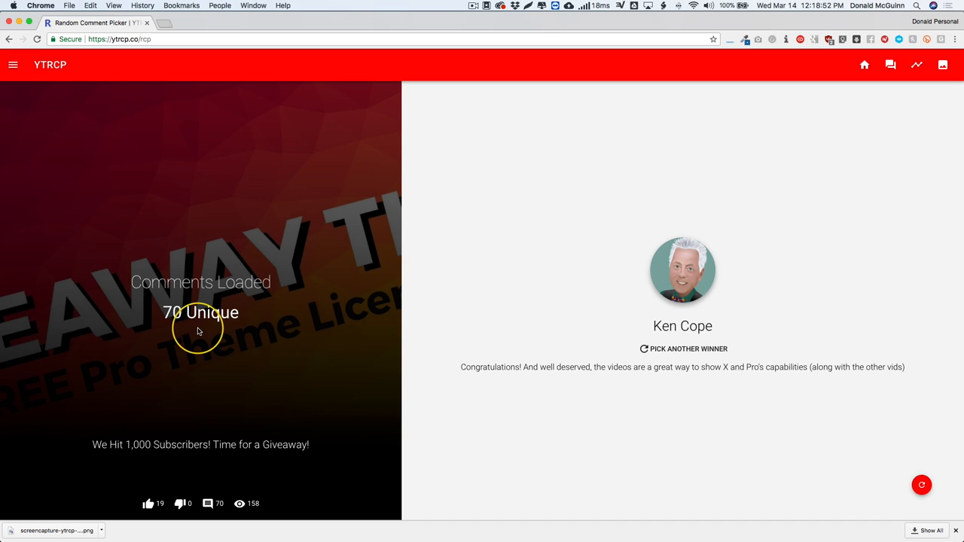